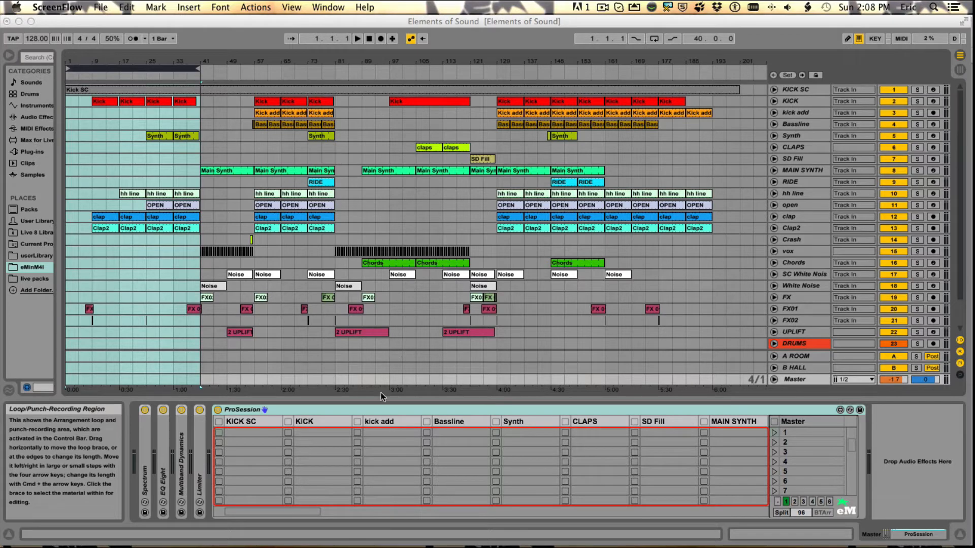
- Look over the empty clip slots in the Session View and return to the Arrangement View
{"action": "left_click", "coordinate": [382, 407]}
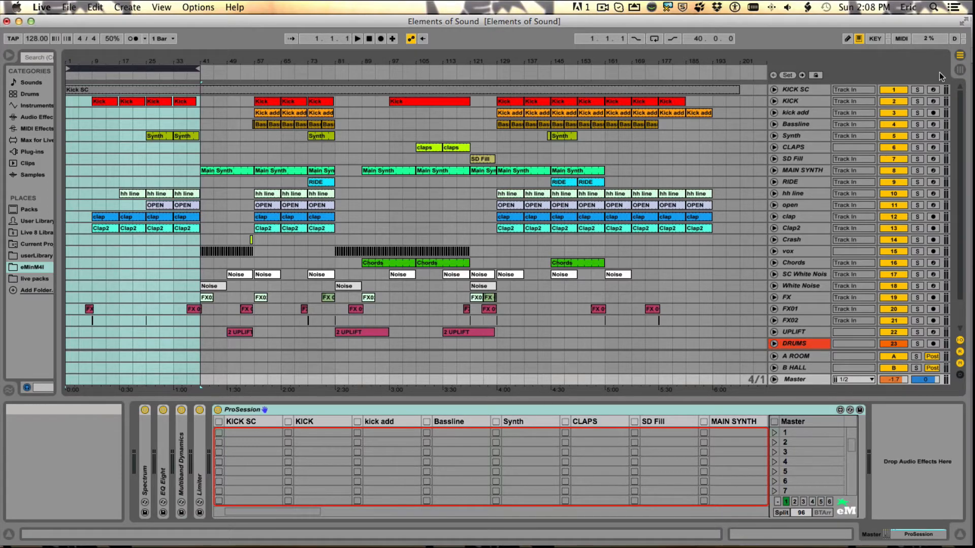
{"action": "left_click", "coordinate": [959, 69]}
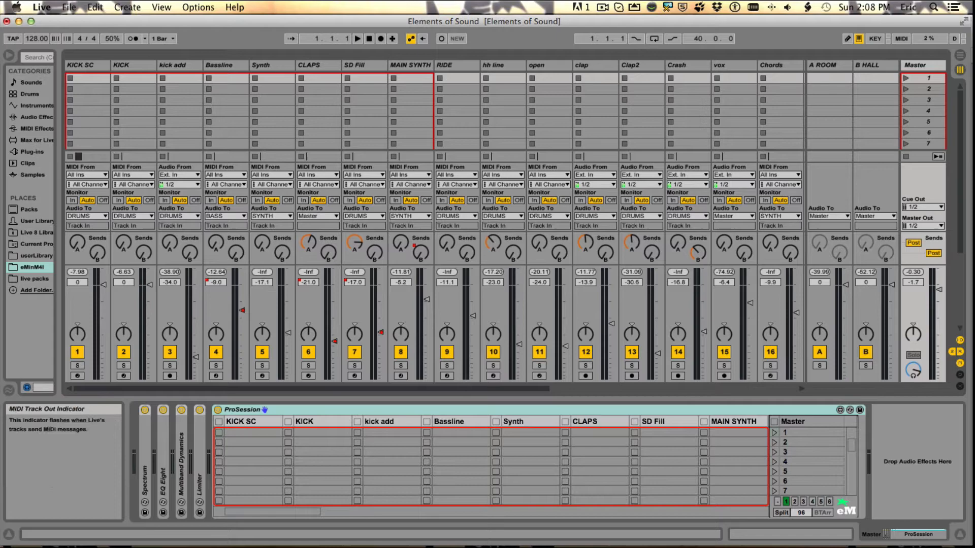
{"action": "left_click", "coordinate": [959, 54]}
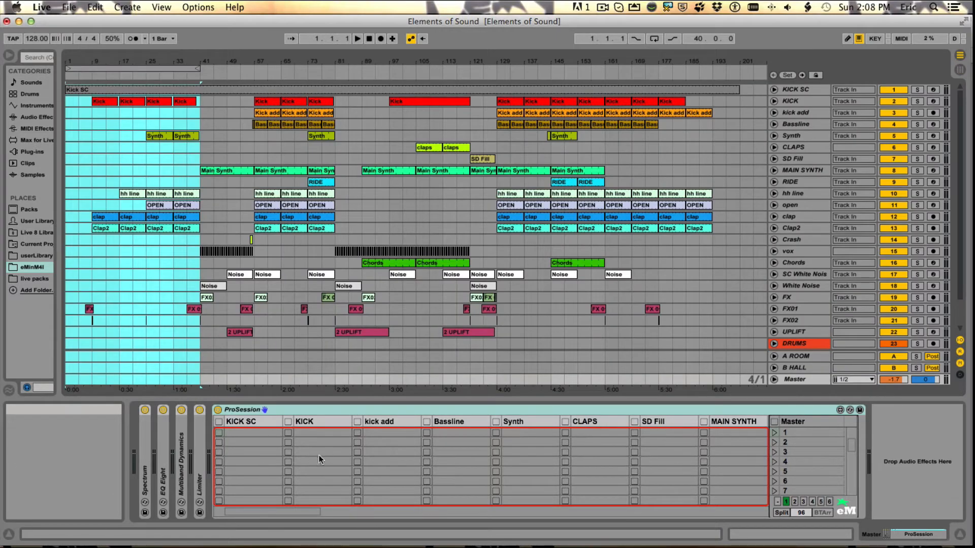
- Set ProSession's Split value to 22 to narrow its track columns and hide the Info View
{"action": "left_click_drag", "start_coordinate": [802, 513], "coordinate": [802, 547]}
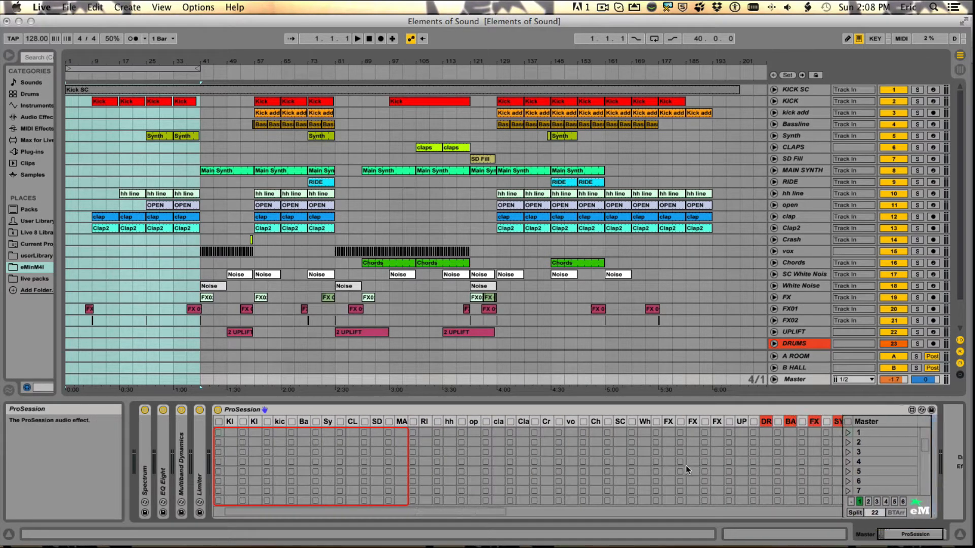
{"action": "left_click", "coordinate": [9, 534]}
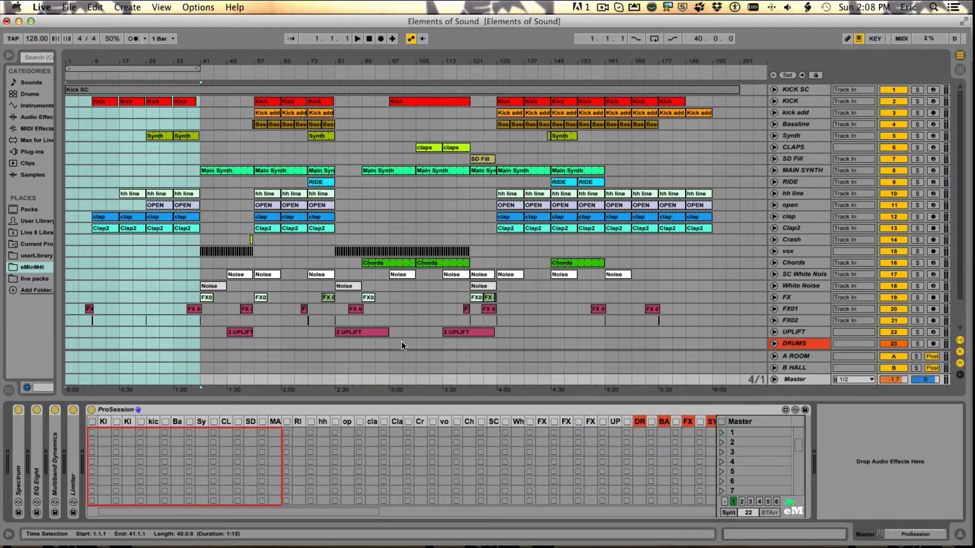
- Play the arrangement from the start, skip ahead through the opening section to around bar 25, and stop playback
{"action": "key", "text": "space"}
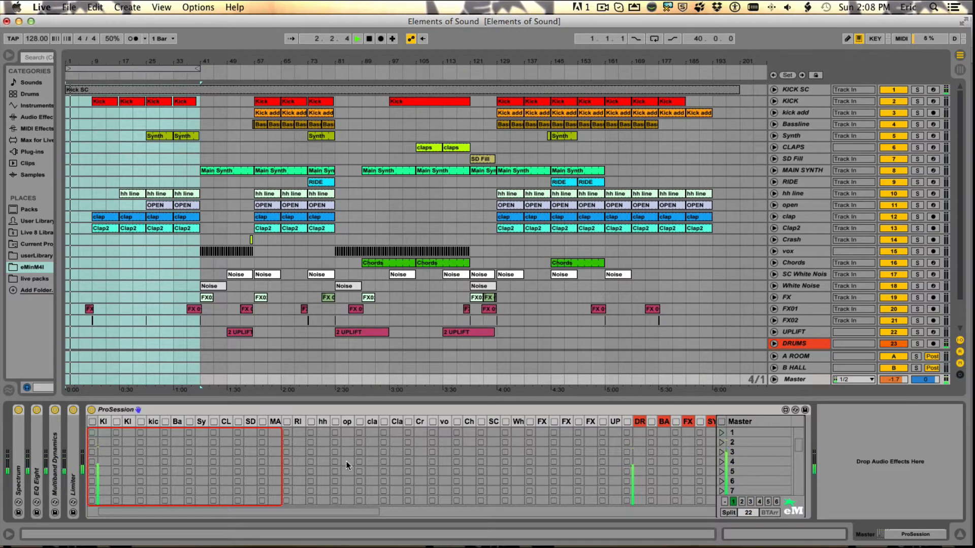
{"action": "left_click", "coordinate": [118, 69]}
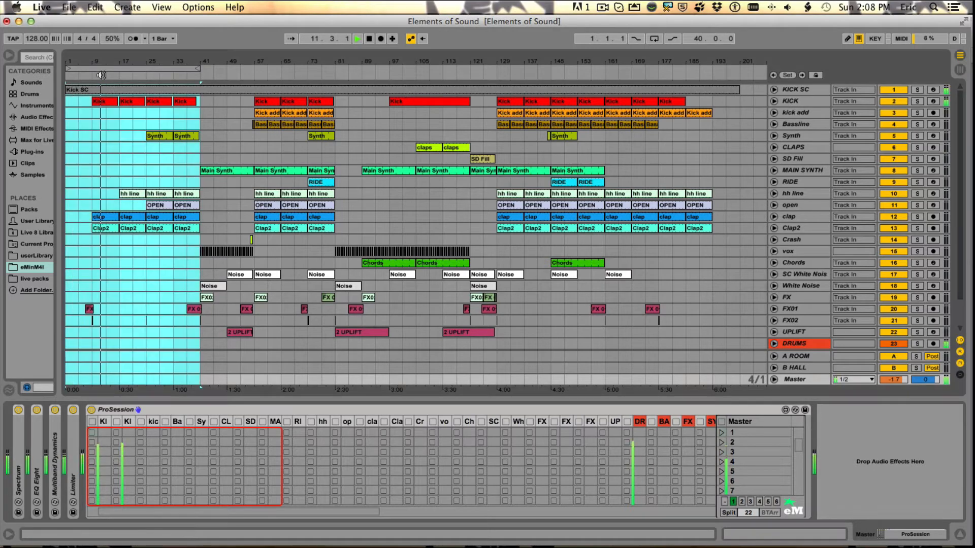
{"action": "left_click", "coordinate": [152, 75]}
{"action": "key", "text": "space"}
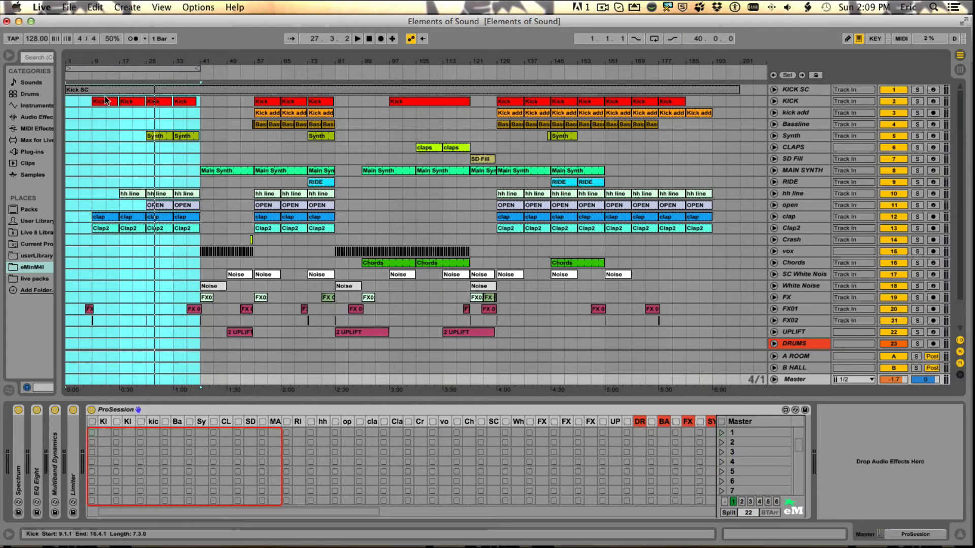
- Select the looped opening section, bars 1 to 41, and consolidate its time to a new scene
{"action": "left_click", "coordinate": [124, 68]}
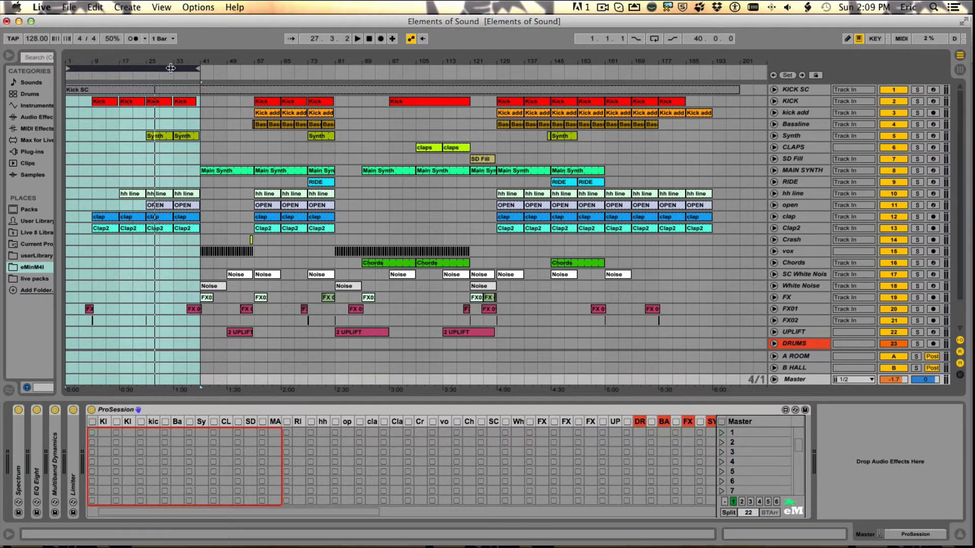
{"action": "left_click", "coordinate": [95, 7]}
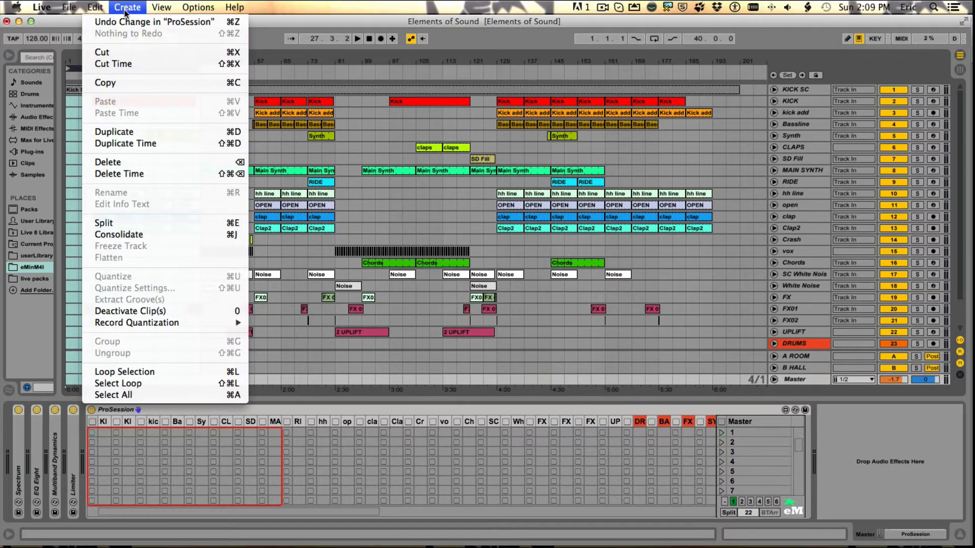
{"action": "mouse_move", "coordinate": [127, 7]}
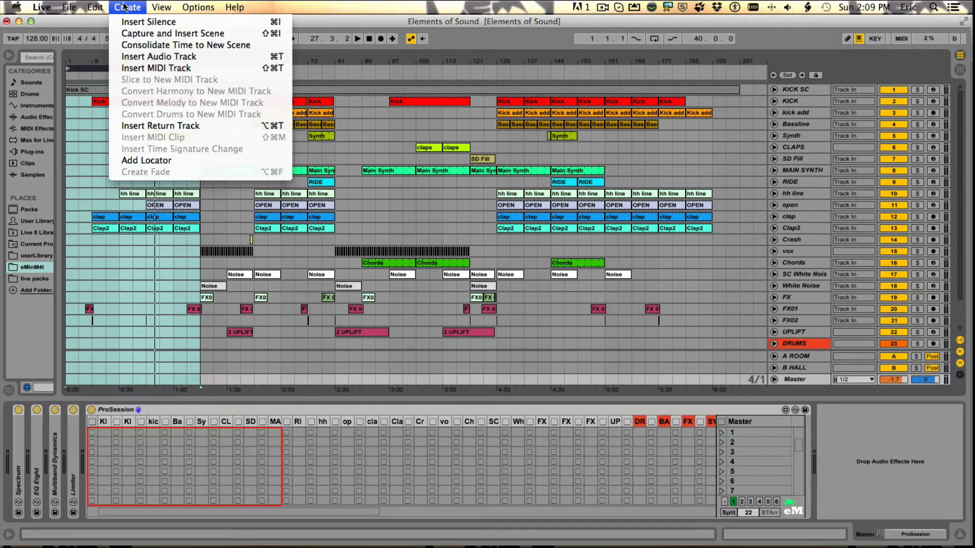
{"action": "left_click", "coordinate": [187, 45]}
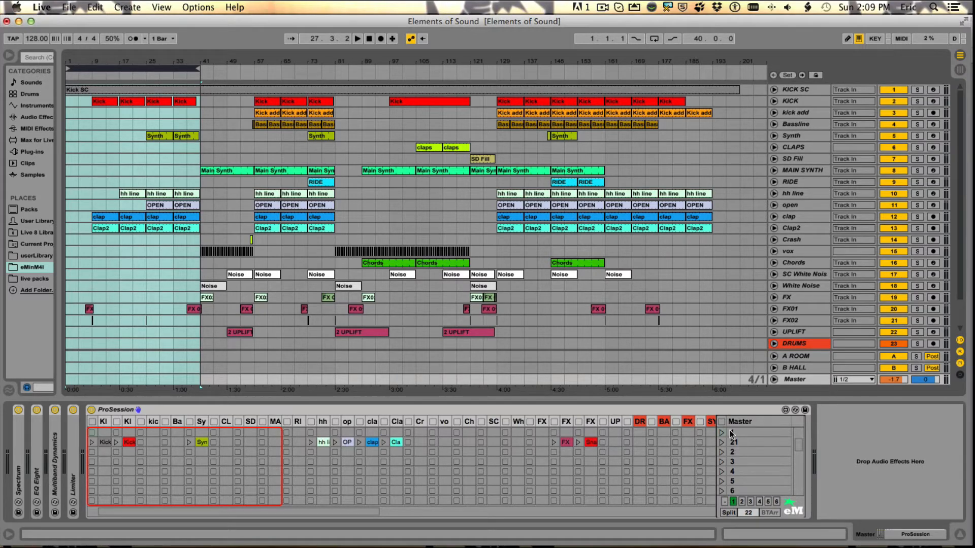
- Audition scene 21 from ProSession, stop playback and return all tracks to the arrangement
{"action": "left_click", "coordinate": [722, 442]}
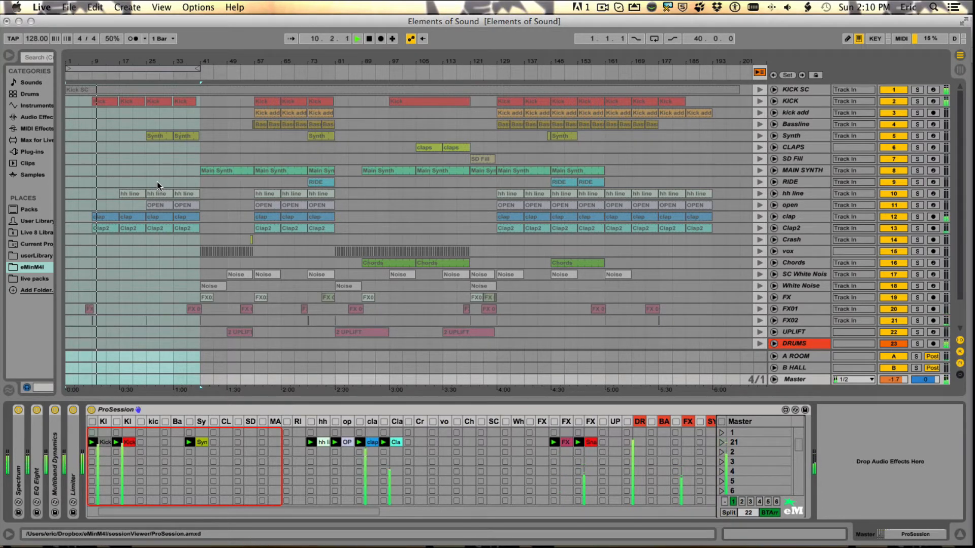
{"action": "key", "text": "space"}
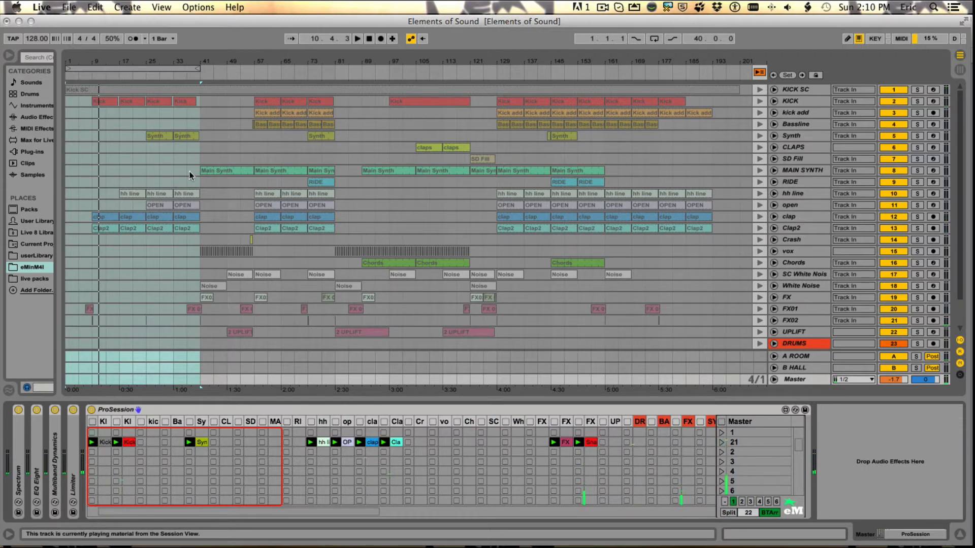
{"action": "left_click", "coordinate": [759, 72]}
- Move the 40-bar loop brace to bar 41 and consolidate that section to a new scene
{"action": "left_click_drag", "start_coordinate": [143, 65], "coordinate": [302, 68]}
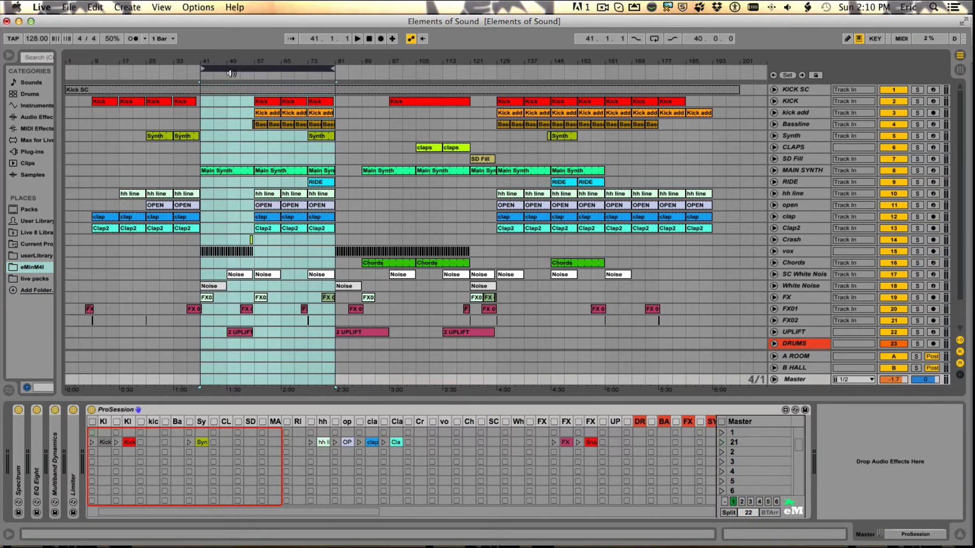
{"action": "left_click", "coordinate": [95, 6]}
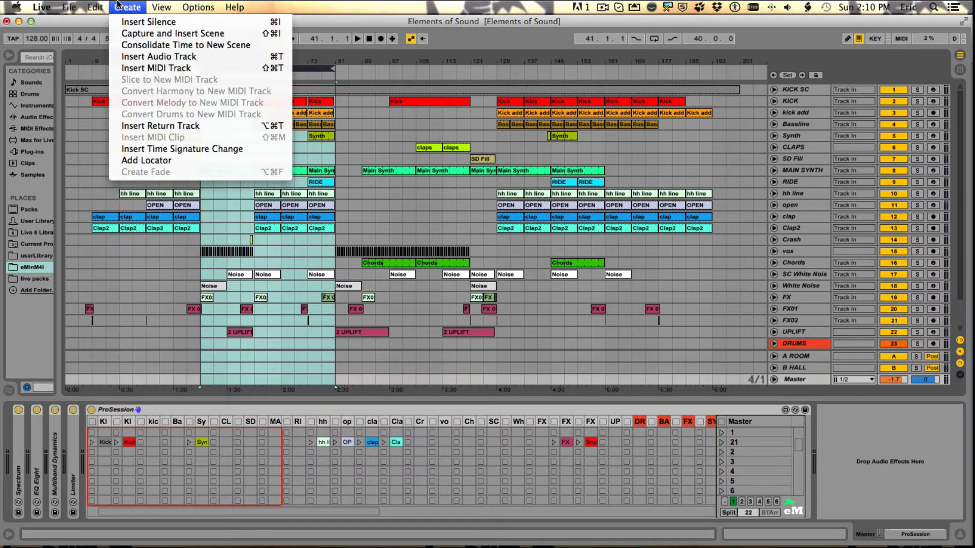
{"action": "left_click", "coordinate": [131, 45]}
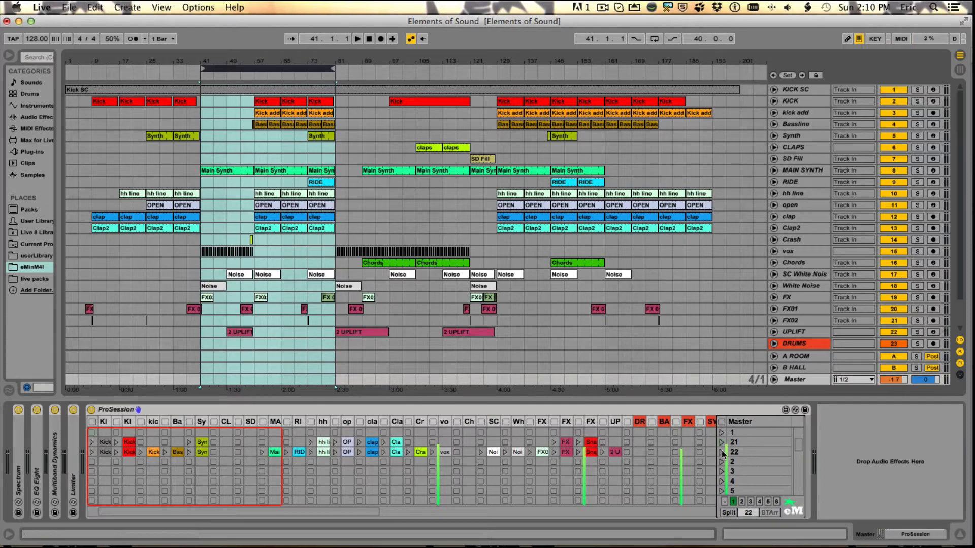
- Audition scenes 22 and 21 alternately in ProSession, stop playback and return all tracks to the arrangement
{"action": "left_click", "coordinate": [723, 453]}
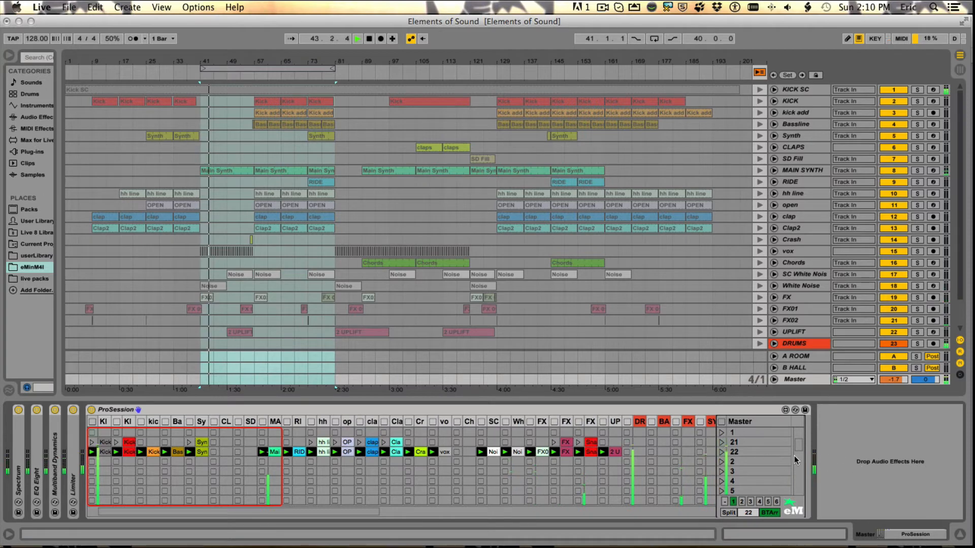
{"action": "left_click", "coordinate": [721, 444]}
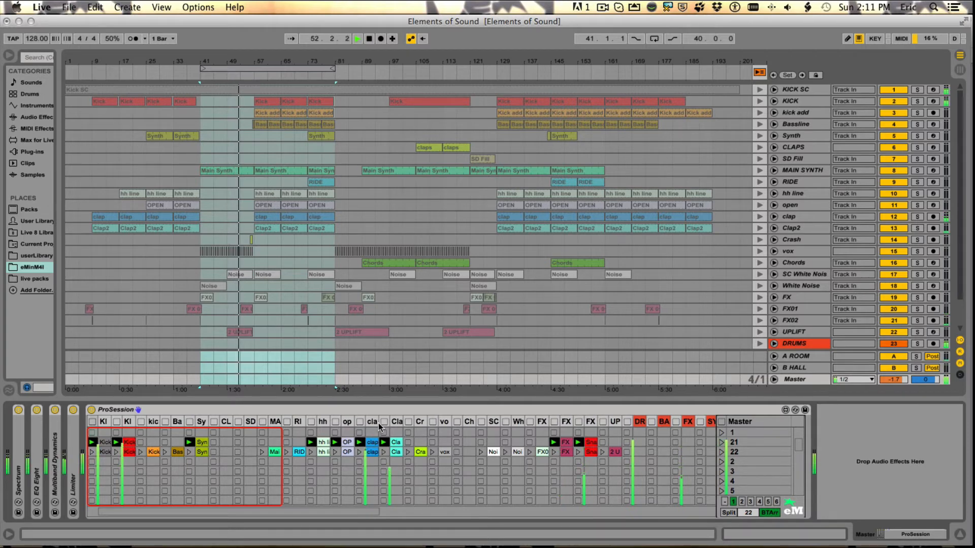
{"action": "left_click", "coordinate": [721, 452]}
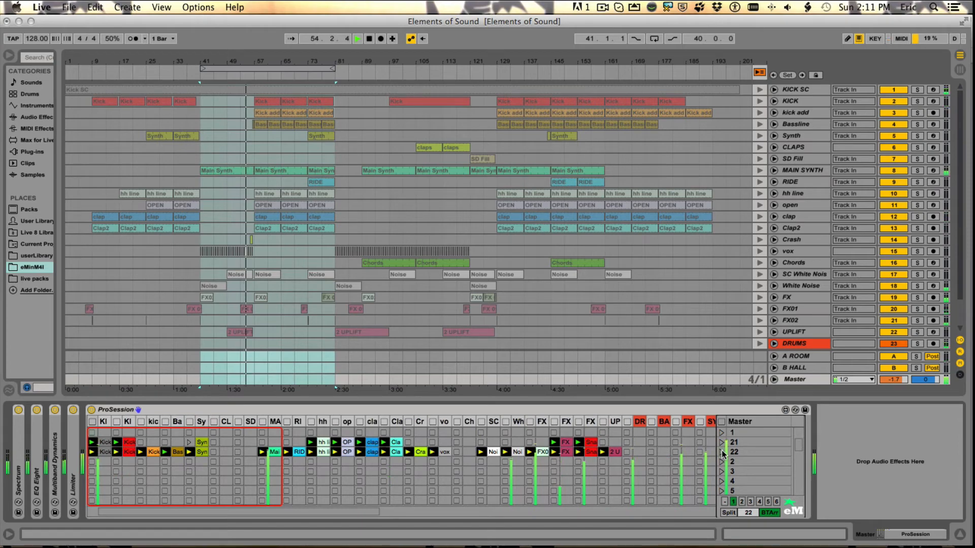
{"action": "key", "text": "space"}
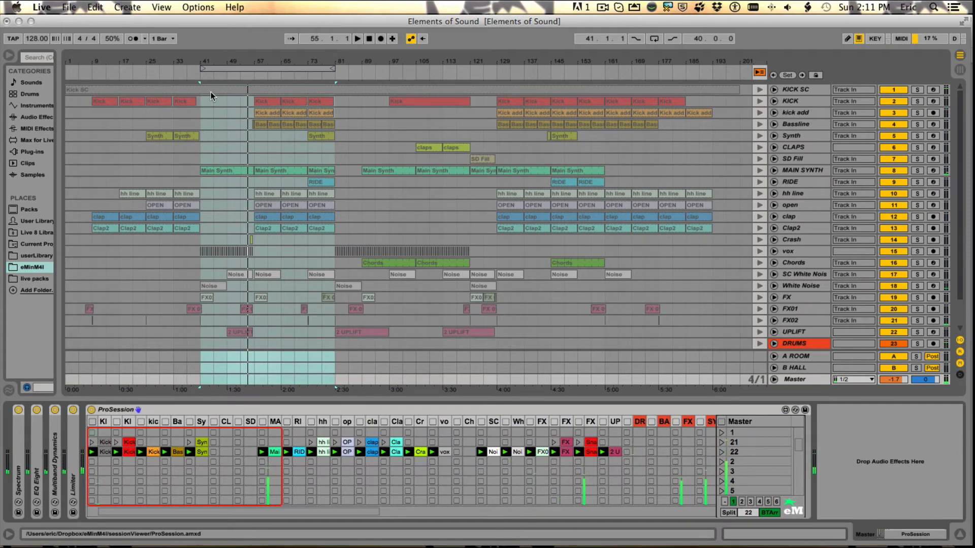
{"action": "left_click", "coordinate": [760, 72]}
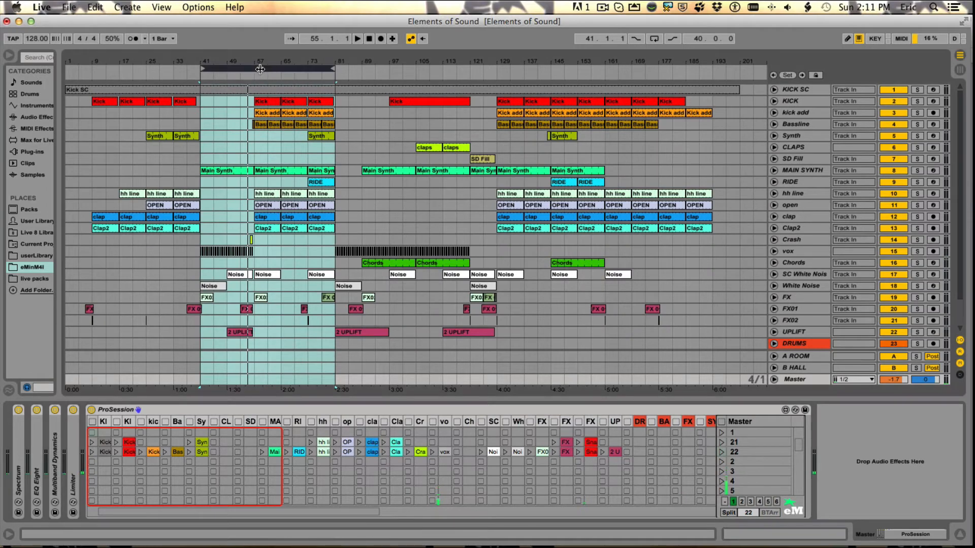
- Move the 40-bar loop brace to bar 81 and consolidate that section to a new scene
{"action": "left_click_drag", "start_coordinate": [260, 69], "coordinate": [402, 69]}
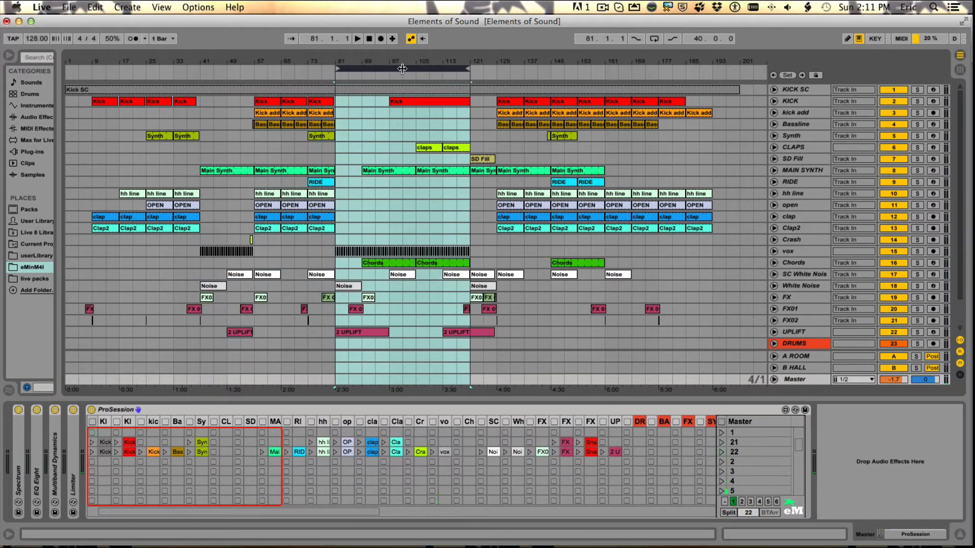
{"action": "left_click", "coordinate": [125, 7]}
{"action": "left_click", "coordinate": [147, 45]}
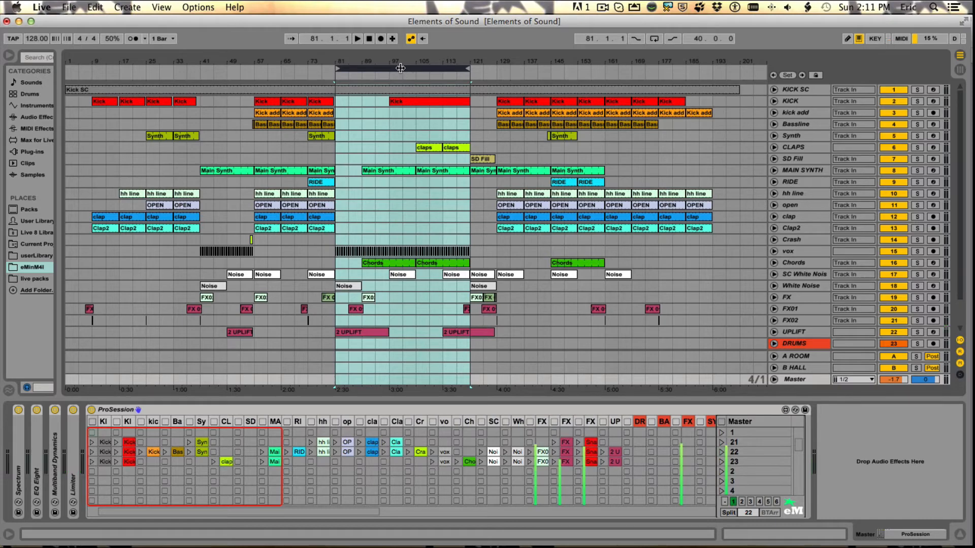
- Move the 40-bar loop brace to bar 121 and consolidate that section to a new scene
{"action": "left_click_drag", "start_coordinate": [400, 67], "coordinate": [541, 71]}
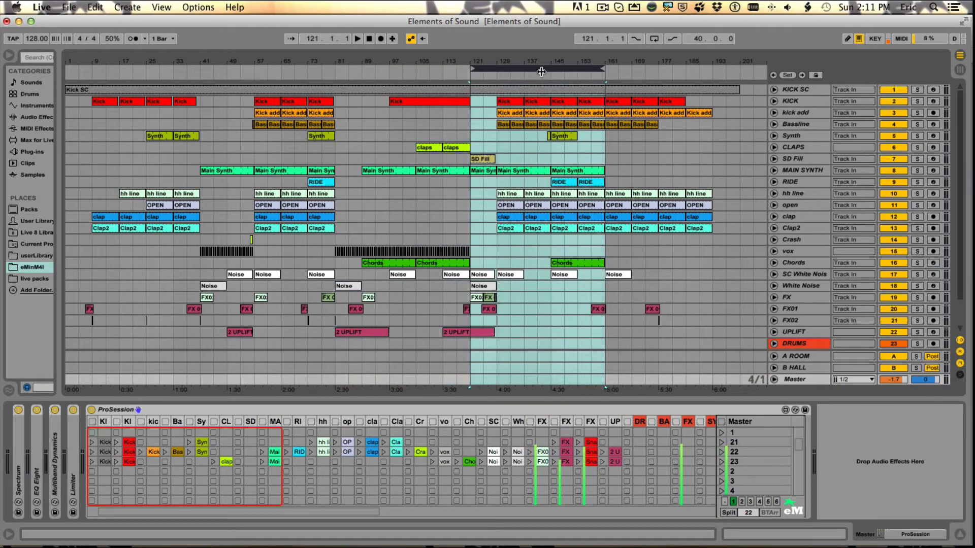
{"action": "left_click", "coordinate": [140, 8]}
{"action": "left_click", "coordinate": [135, 44]}
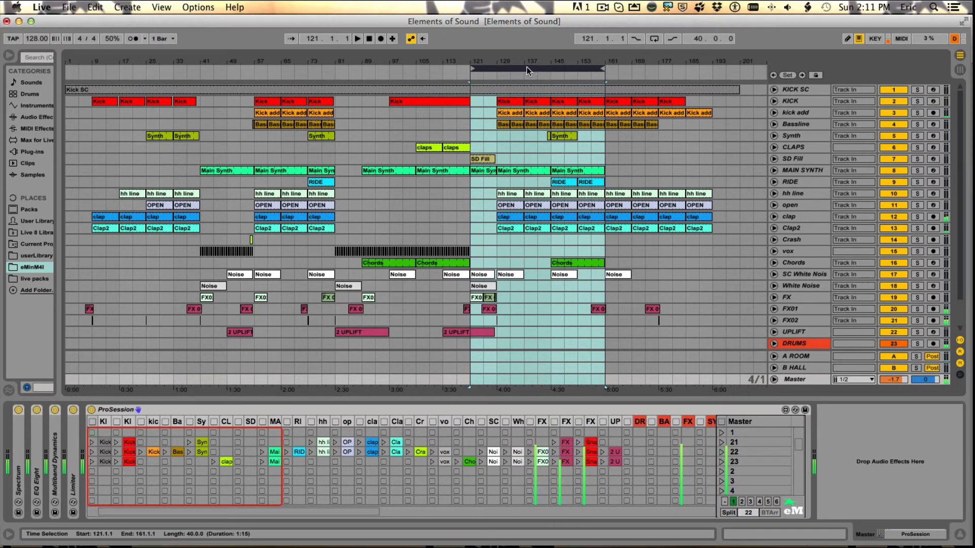
- Move the 40-bar loop brace to bar 161 and consolidate that final section to a new scene
{"action": "left_click_drag", "start_coordinate": [527, 66], "coordinate": [676, 70]}
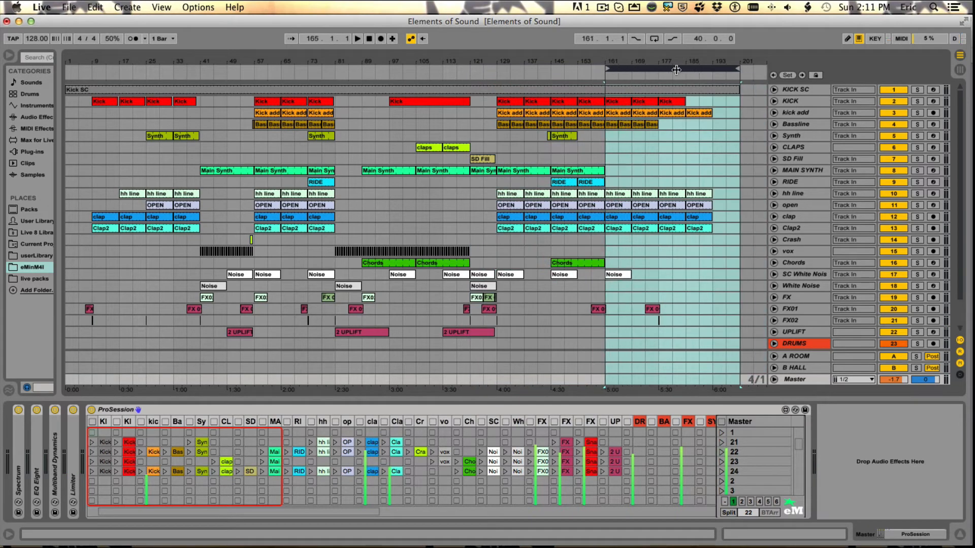
{"action": "left_click", "coordinate": [125, 7]}
{"action": "left_click", "coordinate": [152, 45]}
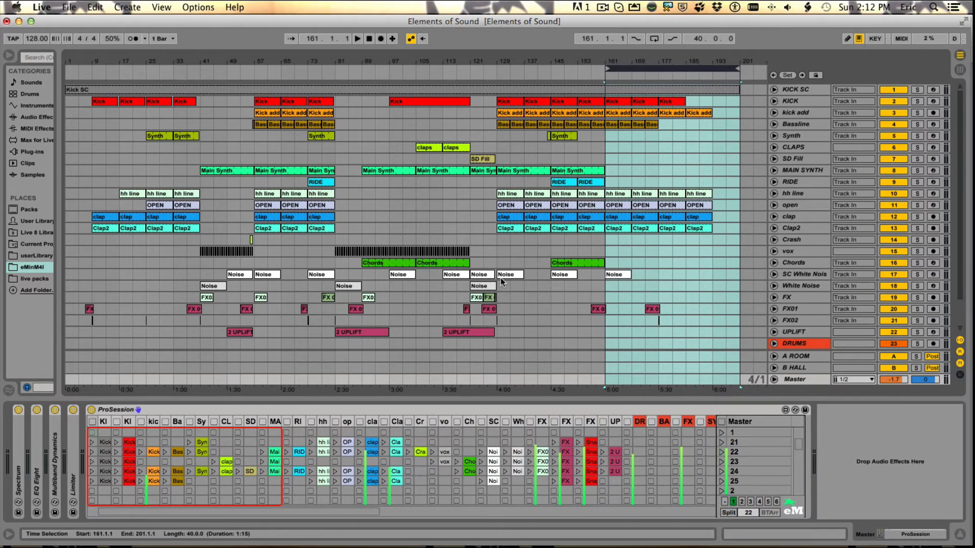
- Place the insert marker at bar 205 on the KICK SC track, past the end of the arrangement
{"action": "left_click_drag", "start_coordinate": [485, 68], "coordinate": [465, 136]}
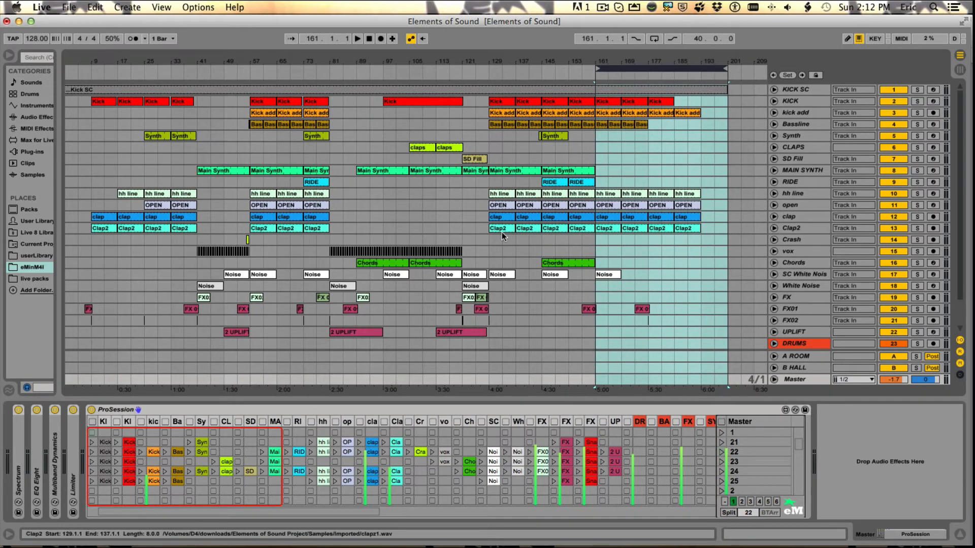
{"action": "left_click", "coordinate": [742, 89]}
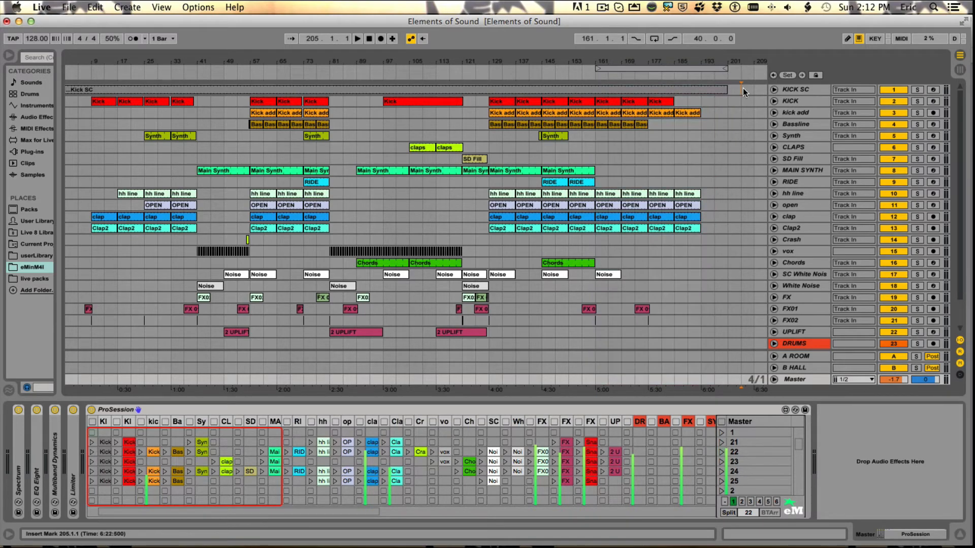
{"action": "left_click", "coordinate": [742, 94]}
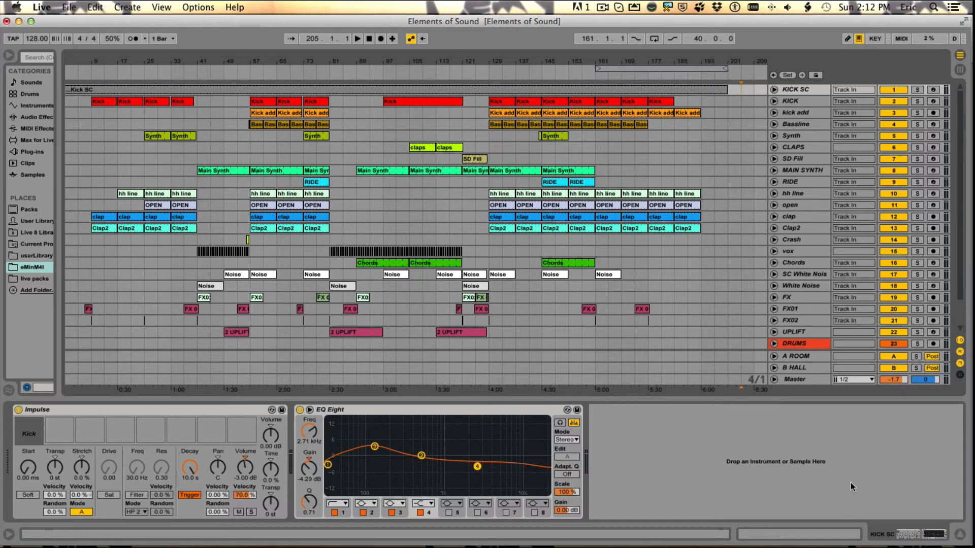
- Check the consolidated scenes in the Session View, return to the Arrangement View and select the Master track to show ProSession
{"action": "left_click", "coordinate": [960, 72]}
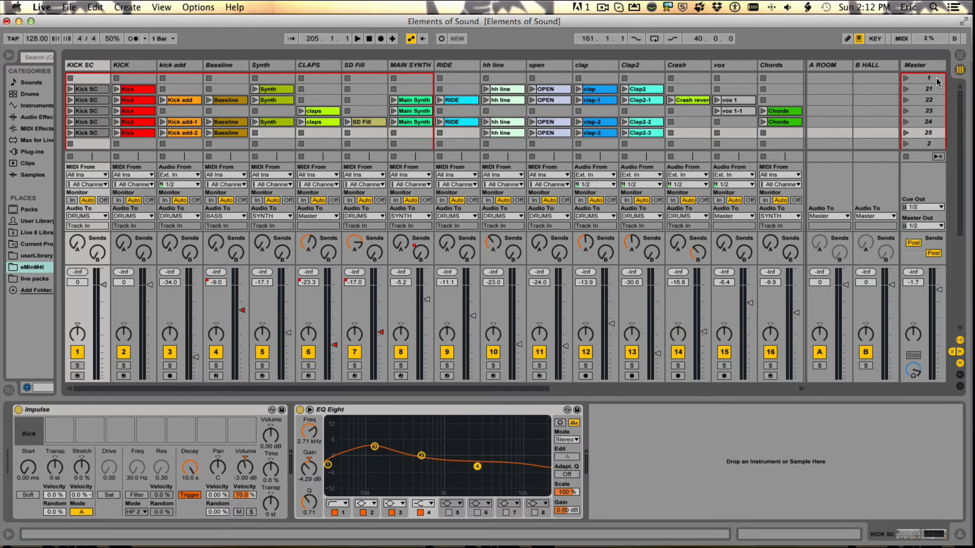
{"action": "left_click", "coordinate": [960, 56]}
{"action": "left_click", "coordinate": [800, 380]}
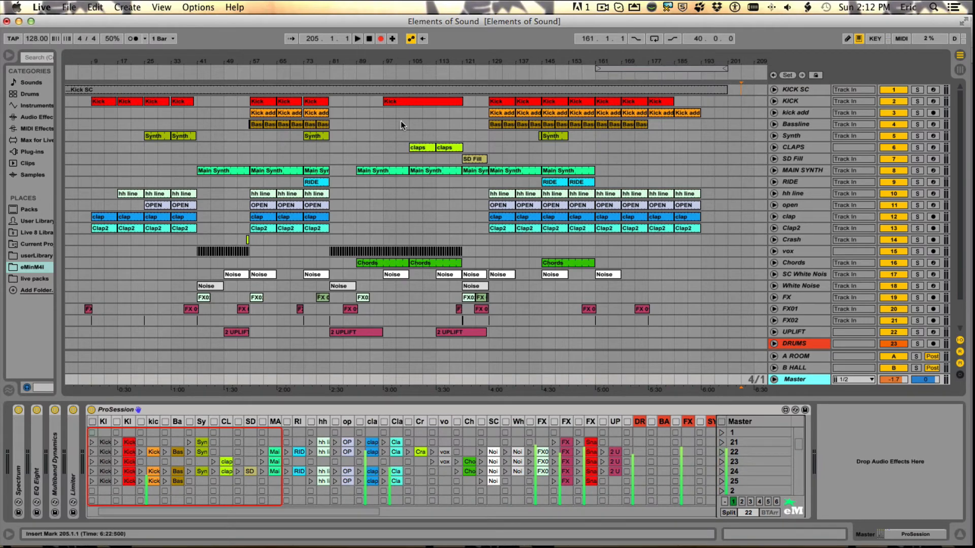
- Launch scene 21 from ProSession with arrangement recording enabled, capturing it from bar 205 onward
{"action": "left_click", "coordinate": [720, 441]}
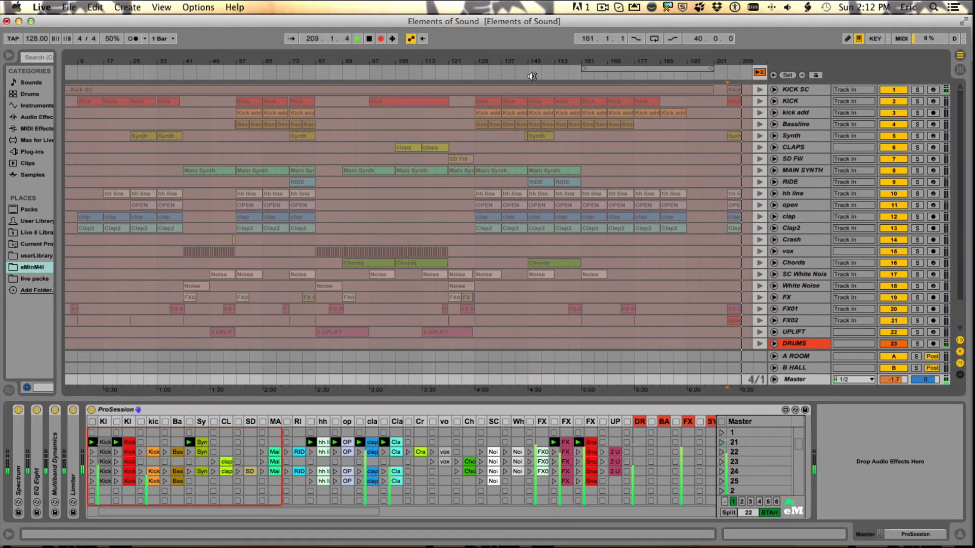
{"action": "left_click_drag", "start_coordinate": [531, 63], "coordinate": [531, 57]}
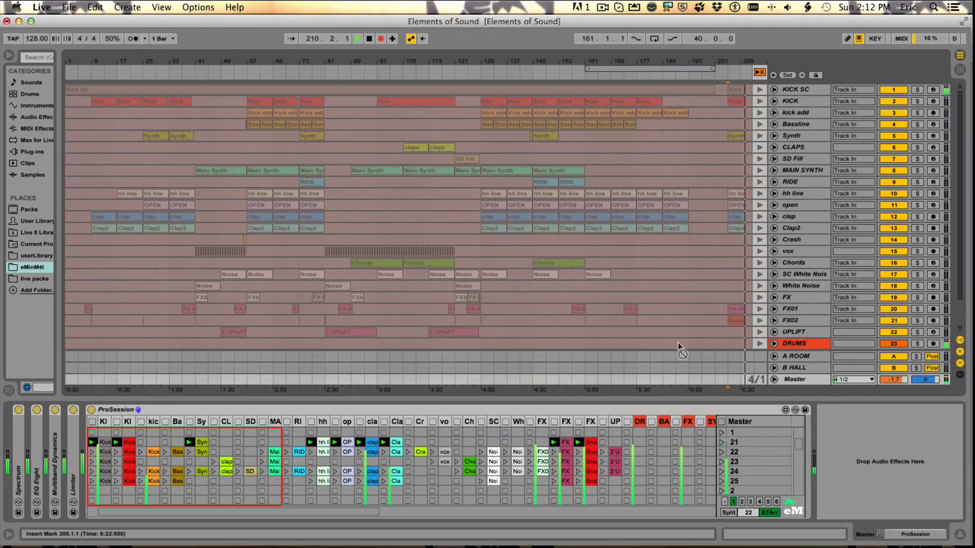
- Launch the kick add, FX01, clap and MAIN SYNTH clips of scene 22 one after another from ProSession while the arrangement recording runs
{"action": "left_click", "coordinate": [140, 452]}
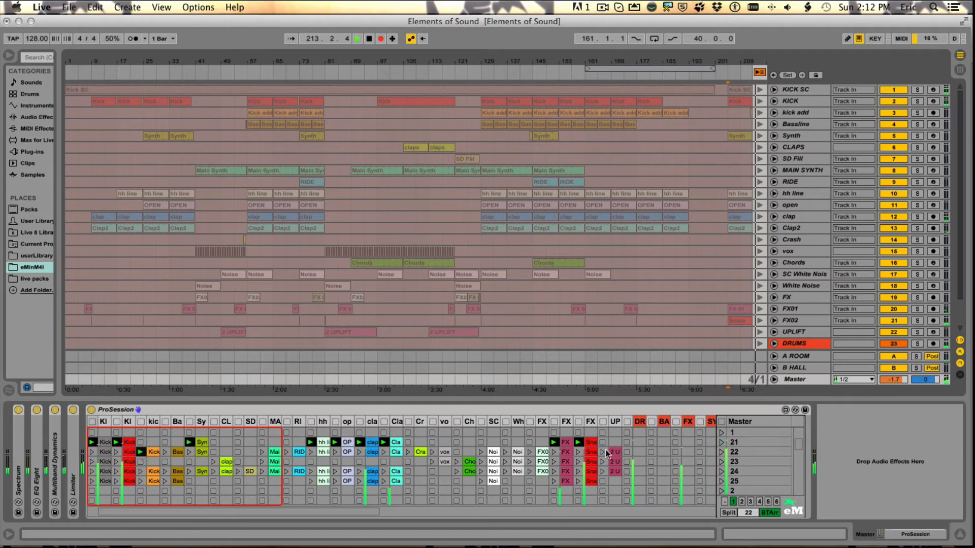
{"action": "left_click", "coordinate": [554, 455]}
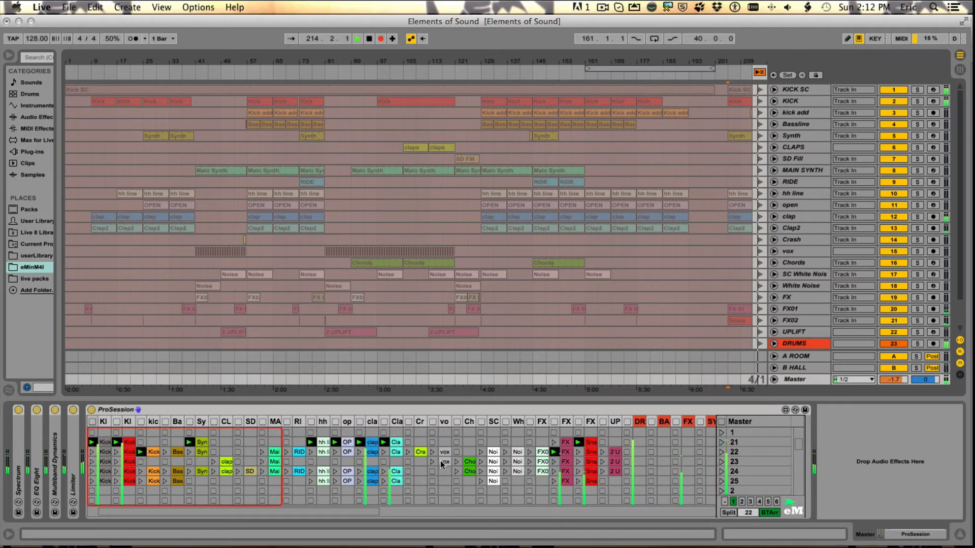
{"action": "left_click", "coordinate": [360, 453]}
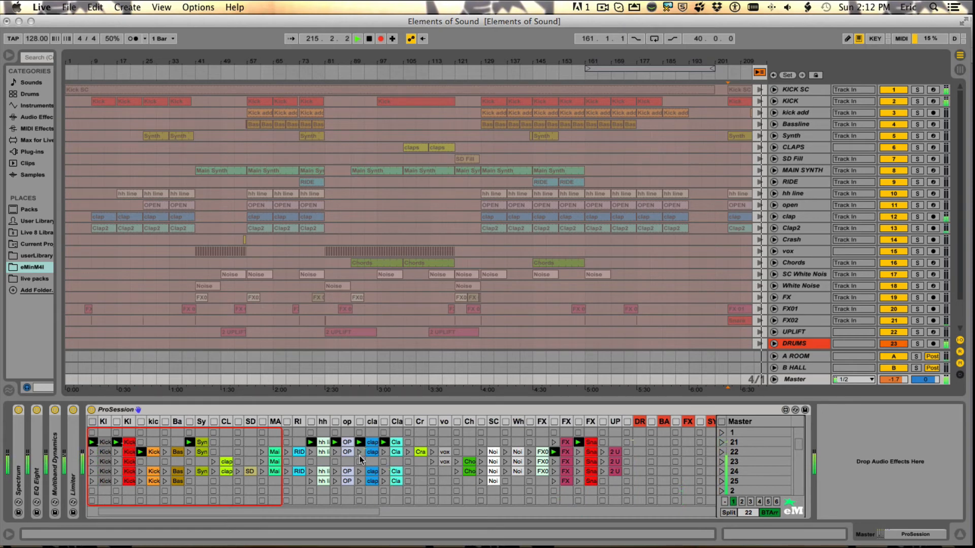
{"action": "left_click", "coordinate": [262, 453]}
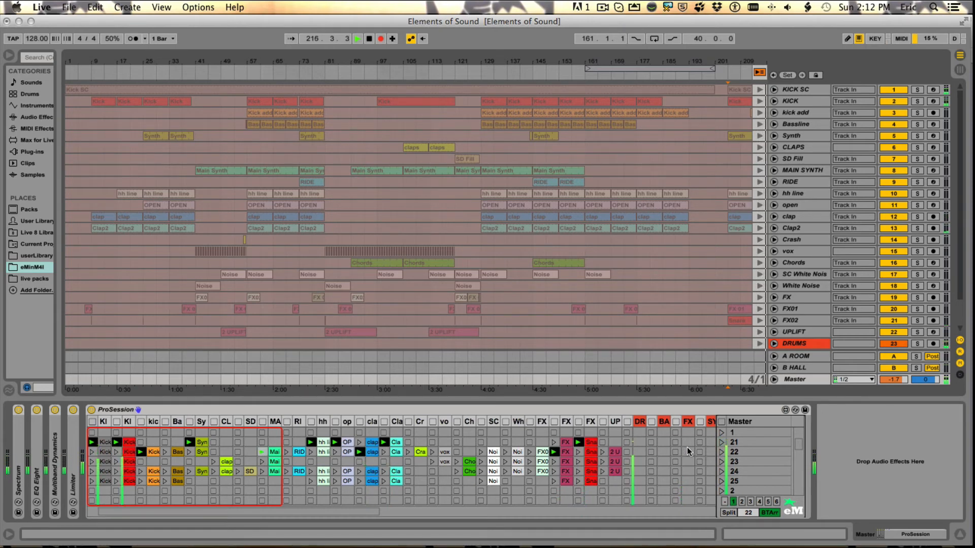
- Launch scenes 22, 23, 24 and 25 in succession from ProSession to record them into the arrangement, and stop the recording
{"action": "left_click", "coordinate": [722, 452]}
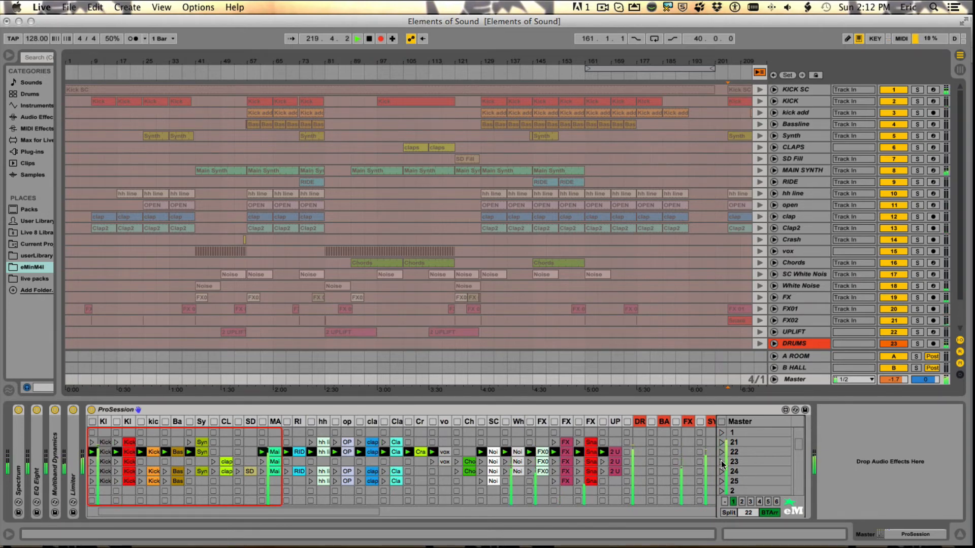
{"action": "left_click", "coordinate": [722, 461]}
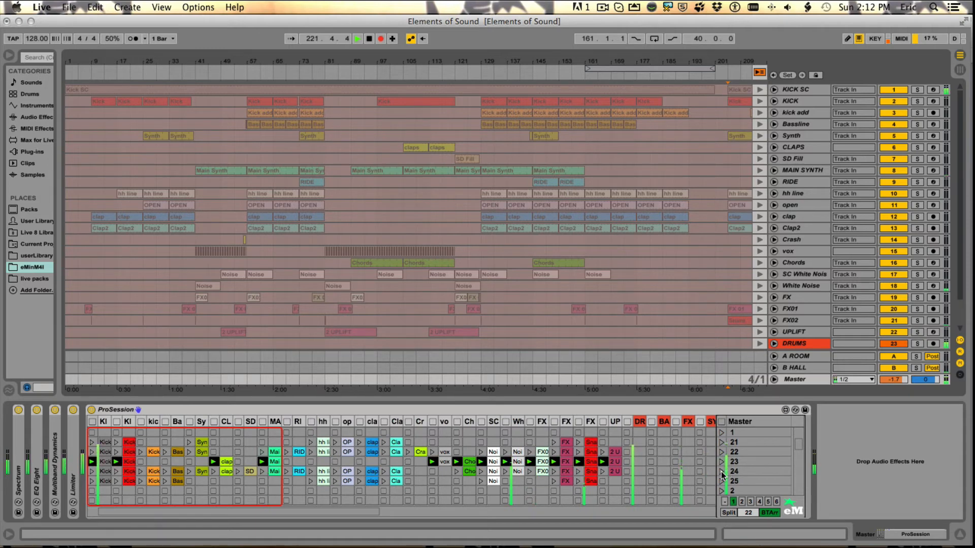
{"action": "left_click", "coordinate": [721, 472]}
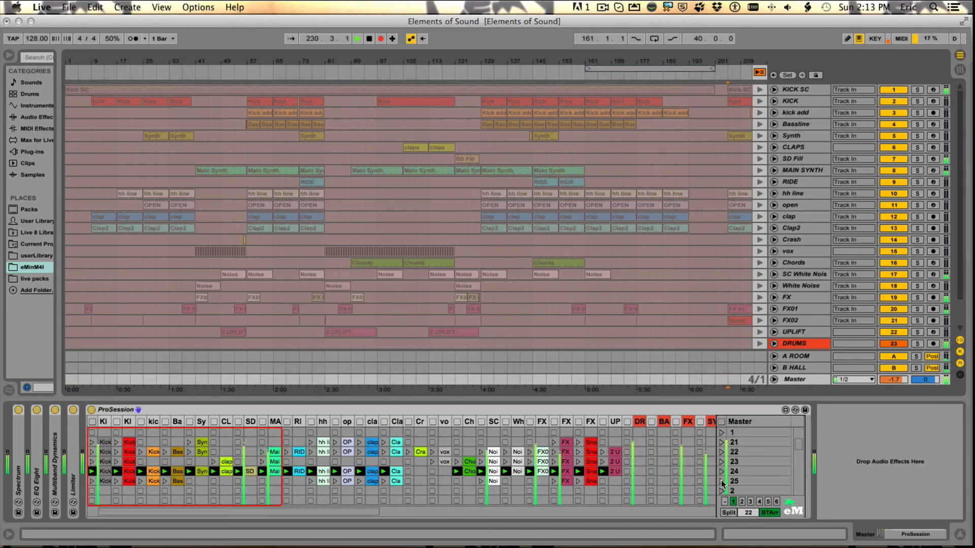
{"action": "left_click", "coordinate": [722, 482]}
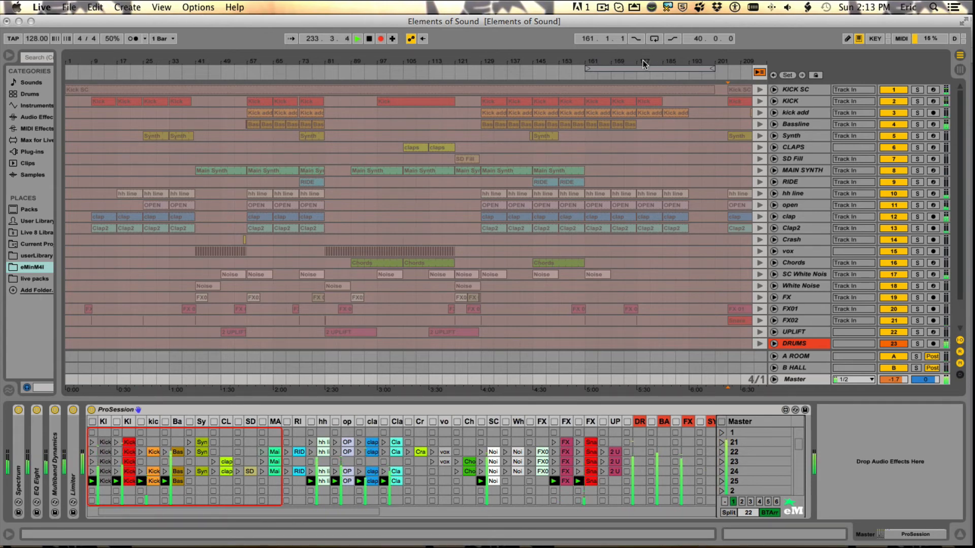
{"action": "key", "text": "space"}
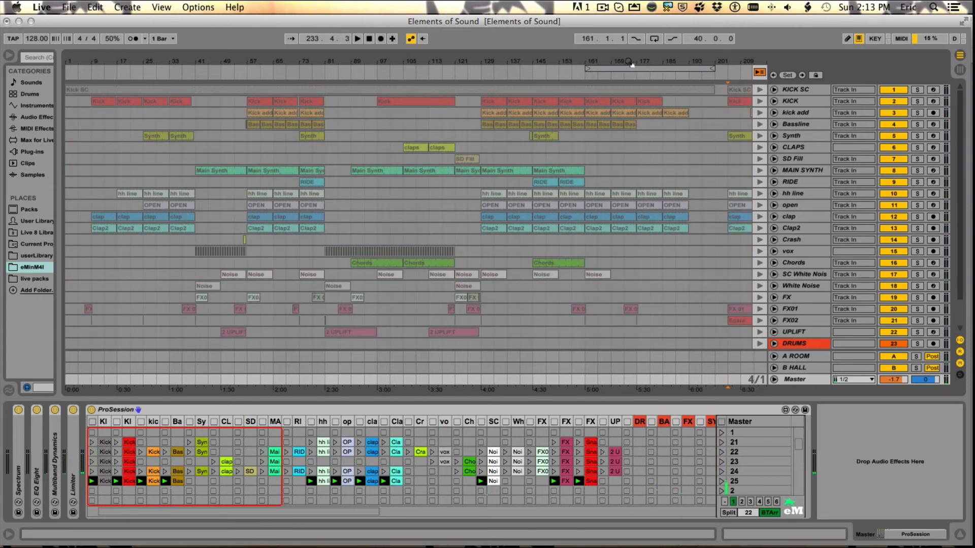
- Move the 40-bar loop brace to bar 205 over the newly recorded section and return all tracks to arrangement playback
{"action": "left_click_drag", "start_coordinate": [631, 64], "coordinate": [631, 53]}
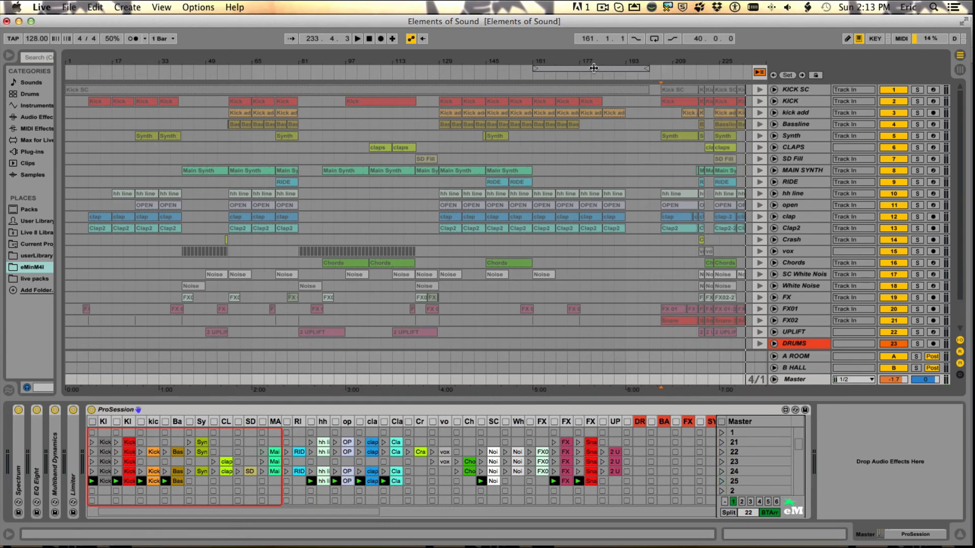
{"action": "left_click_drag", "start_coordinate": [602, 68], "coordinate": [727, 67]}
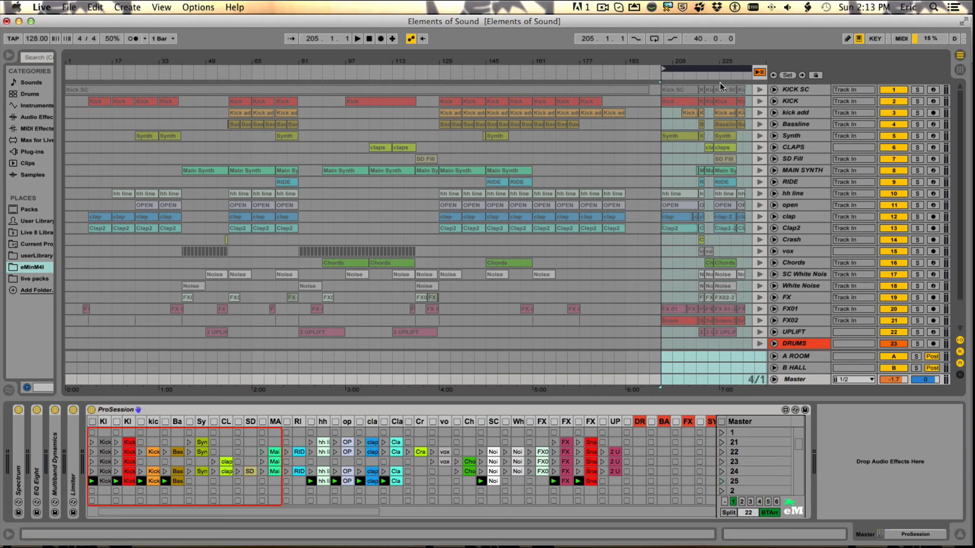
{"action": "left_click", "coordinate": [759, 73]}
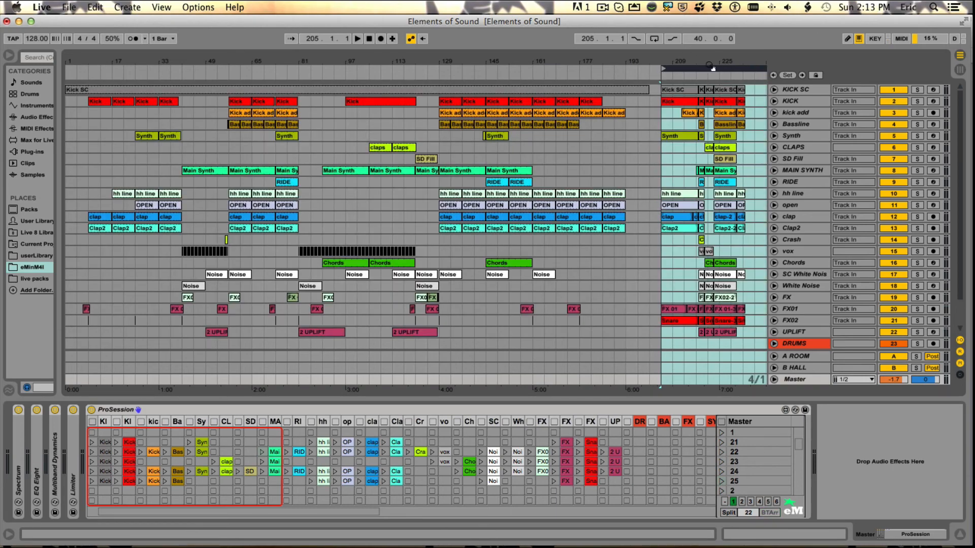
{"action": "mouse_move", "coordinate": [711, 66]}
{"action": "left_mouse_down"}
{"action": "mouse_move", "coordinate": [700, 62]}
{"action": "mouse_move", "coordinate": [701, 83]}
{"action": "left_mouse_up"}
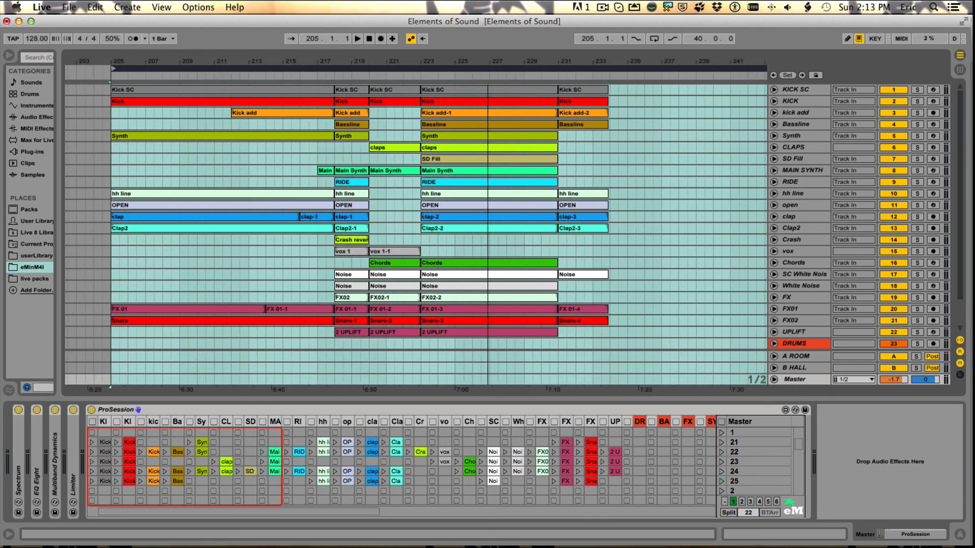
{"action": "left_click_drag", "start_coordinate": [100, 82], "coordinate": [100, 75]}
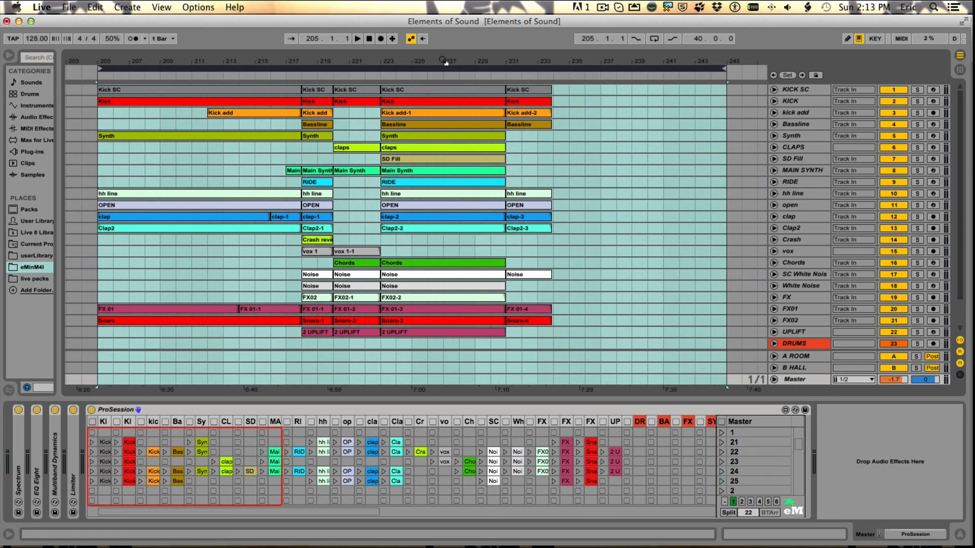
{"action": "left_click", "coordinate": [95, 73]}
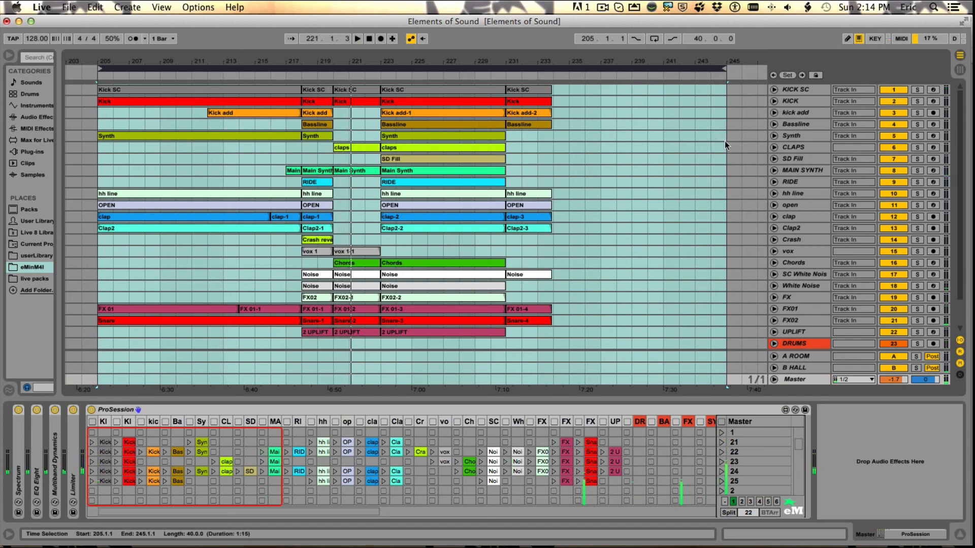
- Open the recorded Bassline clip starting at bar 218 to examine its notes, and briefly play it from there
{"action": "left_click", "coordinate": [802, 124]}
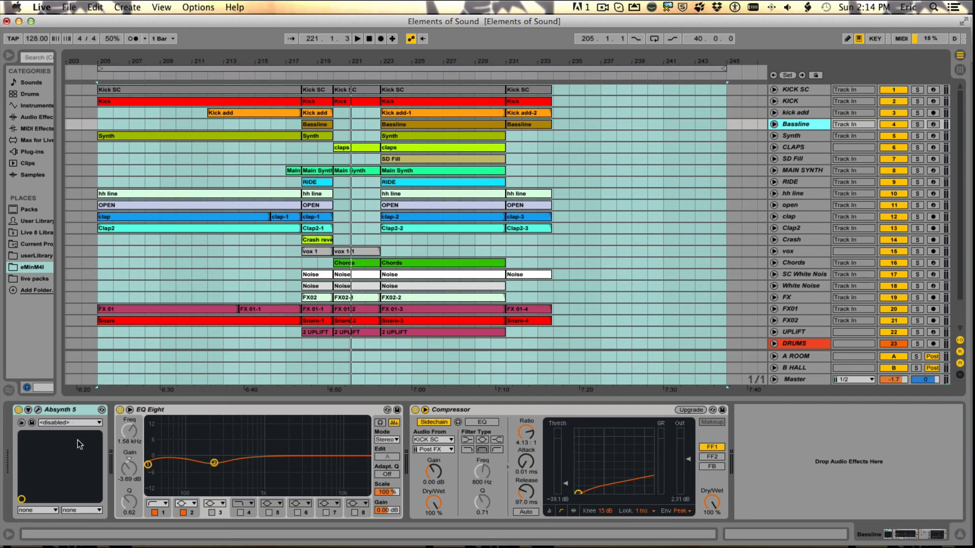
{"action": "left_click", "coordinate": [319, 124]}
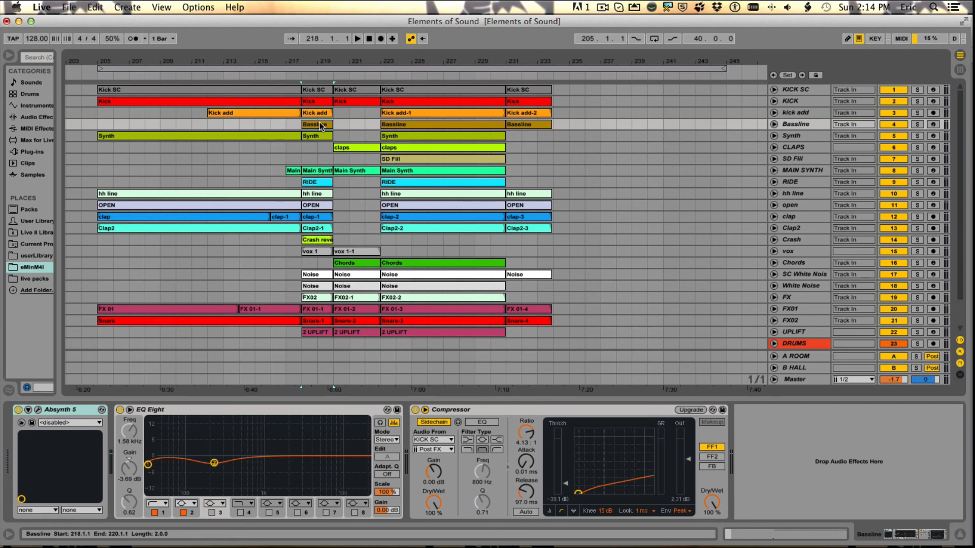
{"action": "double_click", "coordinate": [319, 124]}
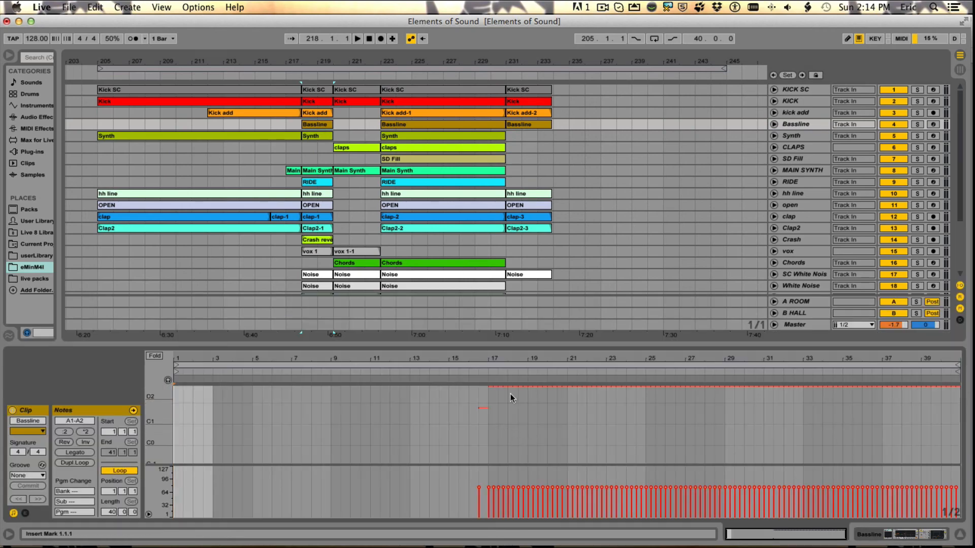
{"action": "key", "text": "space"}
{"action": "key", "text": "space"}
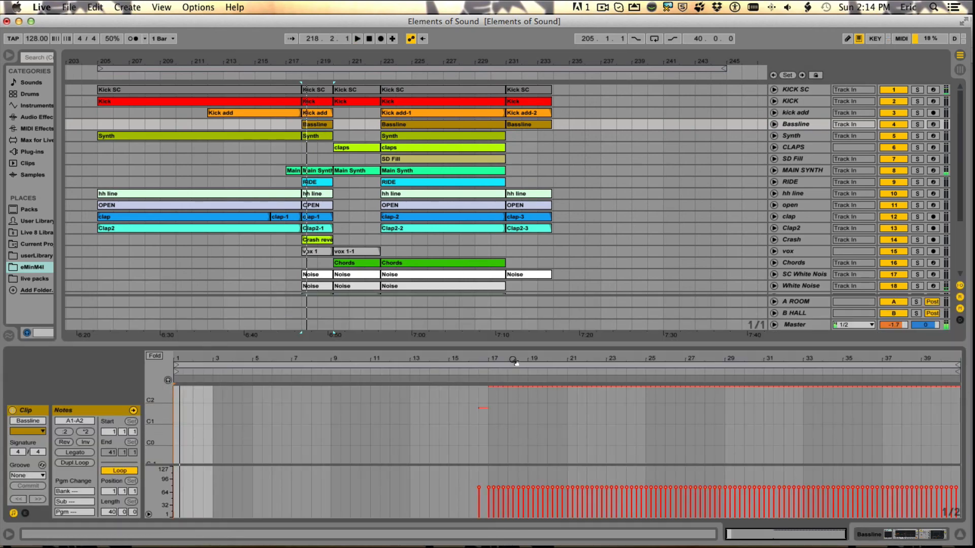